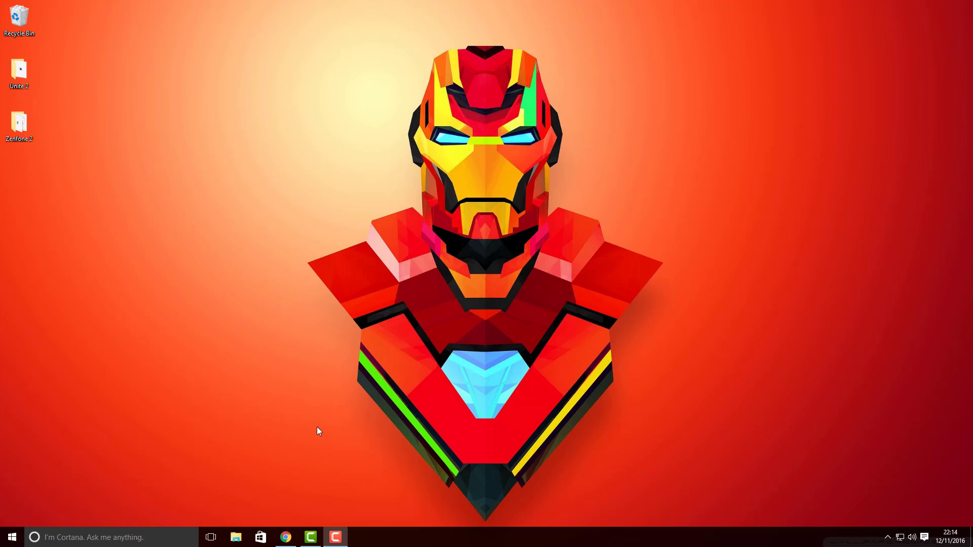
- Scroll the CM14.1 thread to its Download Links and pick out the Z008 CyanogenMod ROM line
left_click(287, 540)
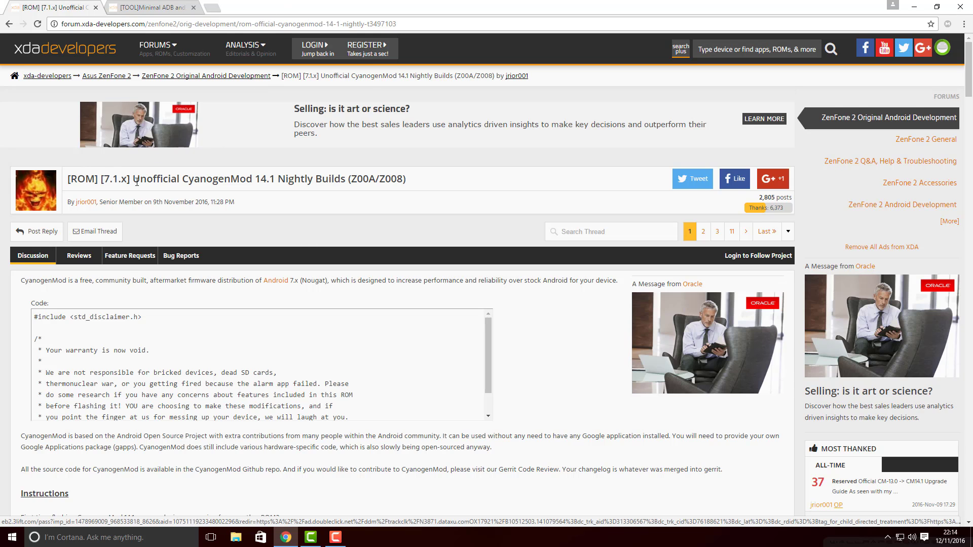
scroll(453, 192, "down", 5)
scroll(261, 273, "down", 6)
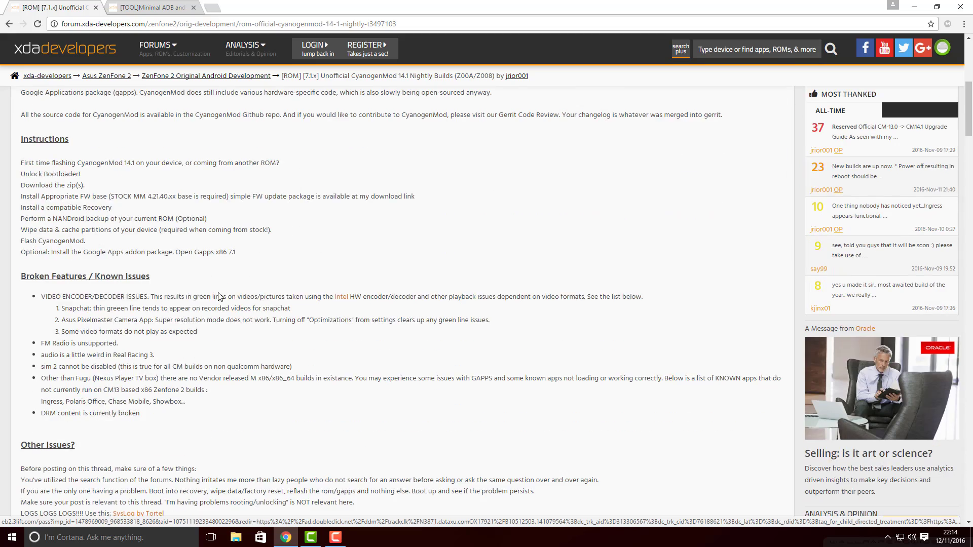
scroll(202, 299, "down", 6)
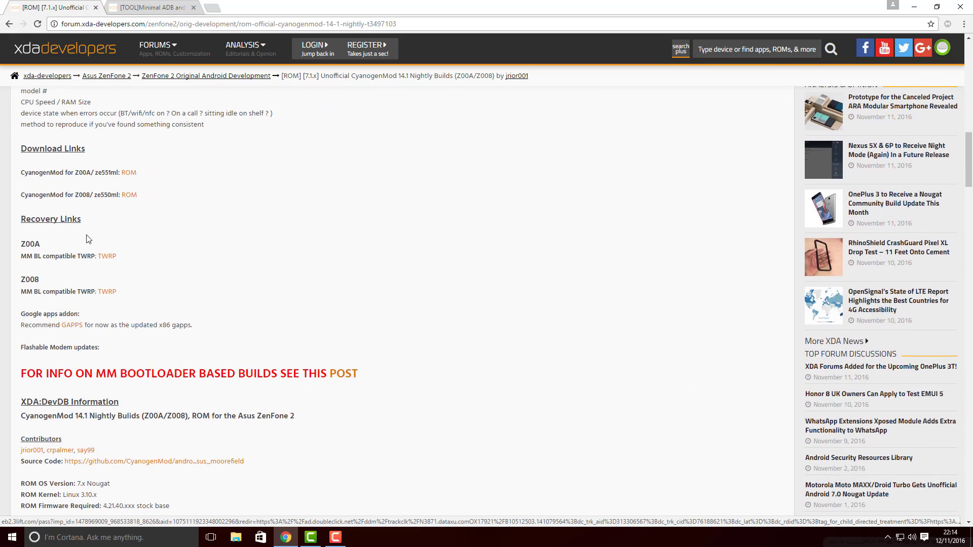
scroll(376, 244, "up", 1)
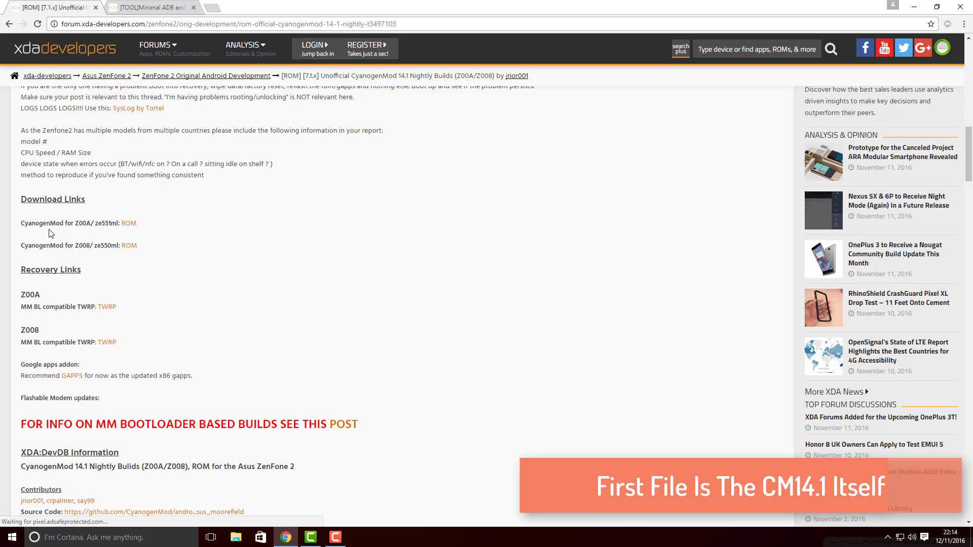
left_click_drag(19, 225, 113, 219)
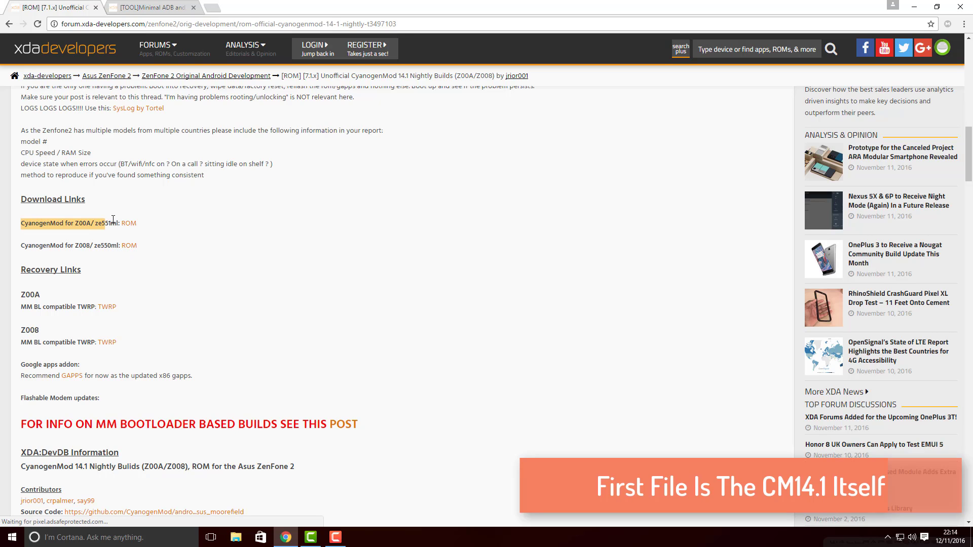
left_click(72, 252)
left_click_drag(18, 247, 115, 242)
left_click(87, 259)
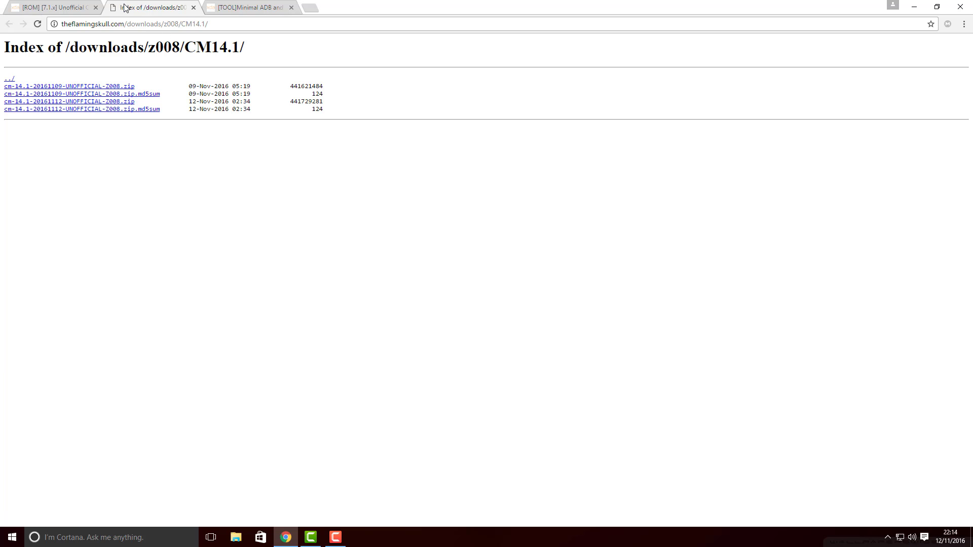
- Go back to the CyanogenMod 14.1 thread and scroll down to the MM bootloader builds note
left_click(66, 7)
scroll(168, 268, "down", 2)
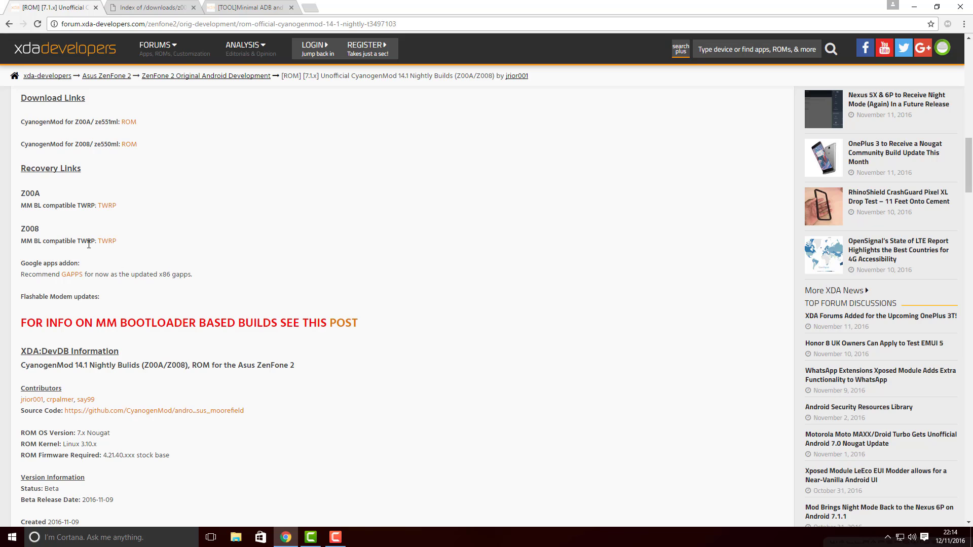
scroll(211, 314, "down", 1)
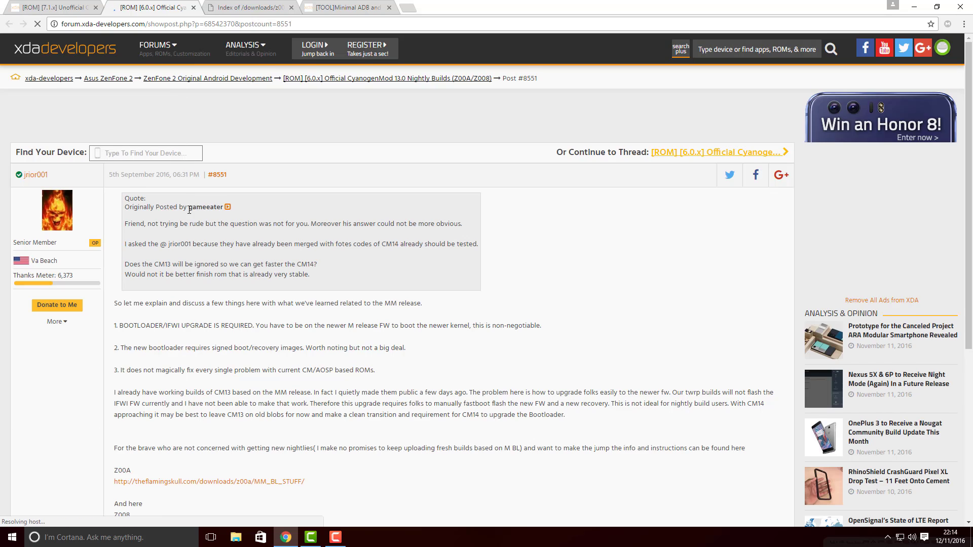
- Read the post's bootloader upgrade requirement, then open the Z008 theflamingskull MM_BL_STUFF folder
scroll(189, 209, "down", 3)
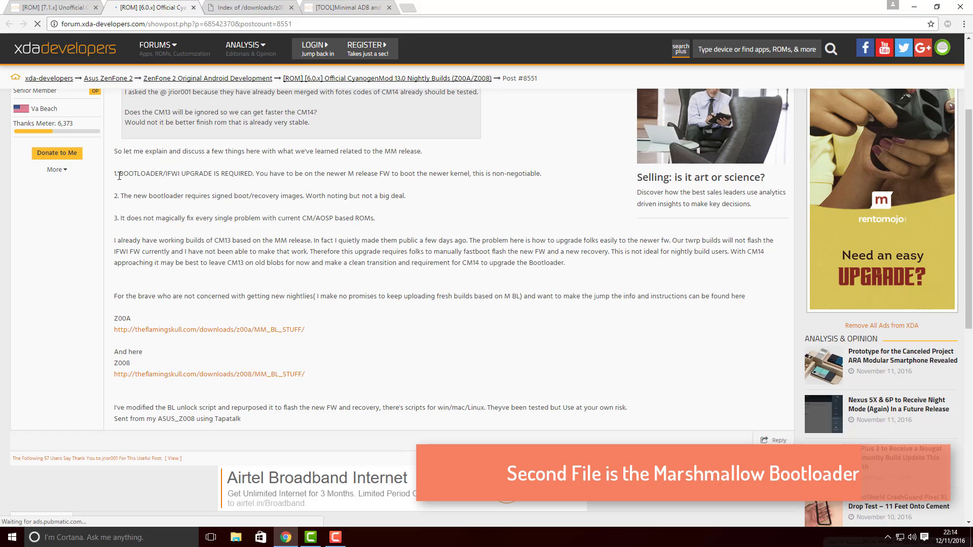
left_click_drag(119, 176, 260, 176)
left_click(202, 203)
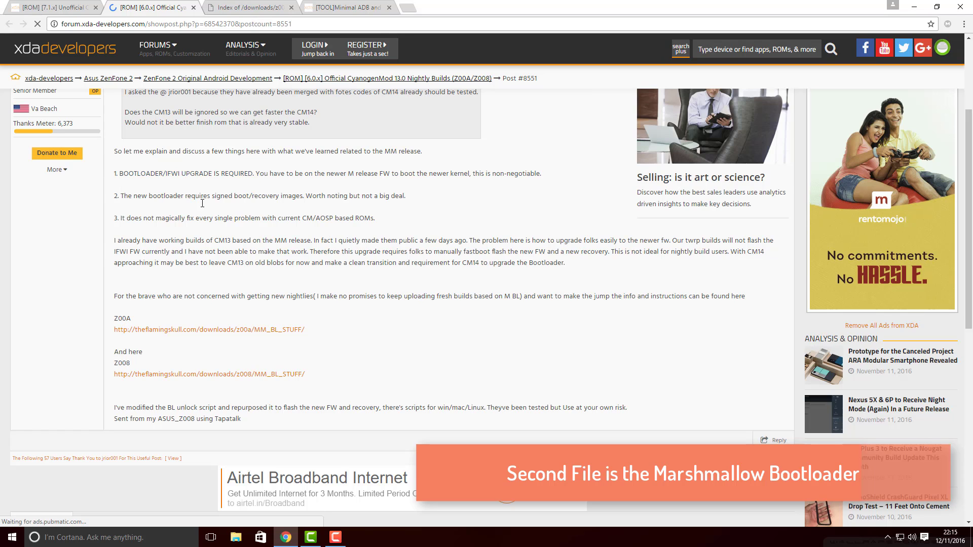
left_click(130, 374)
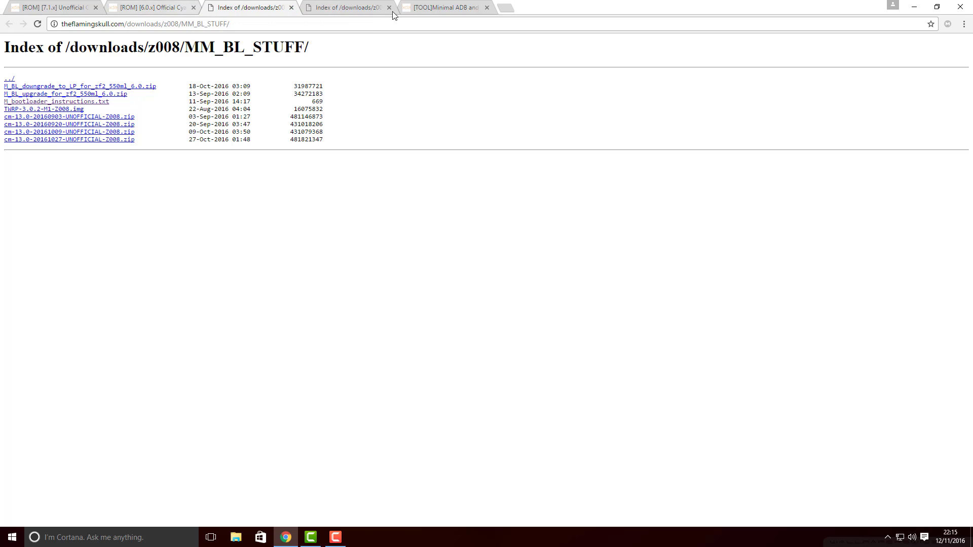
- Follow the thread's GAPPS link and choose x86, Android 7.1 and the mini variant on Open GApps
left_click(71, 9)
scroll(138, 245, "down", 1)
scroll(140, 244, "up", 1)
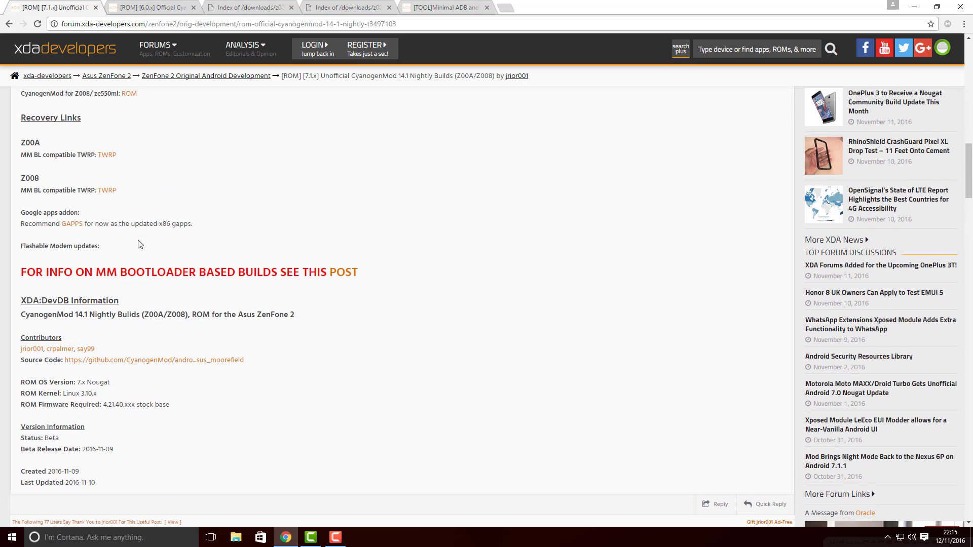
scroll(138, 244, "up", 1)
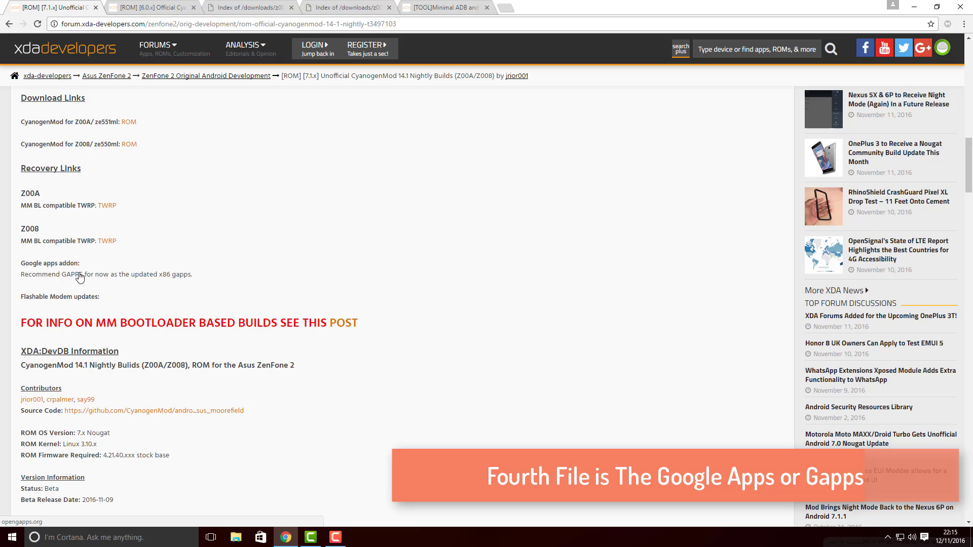
left_click(76, 276)
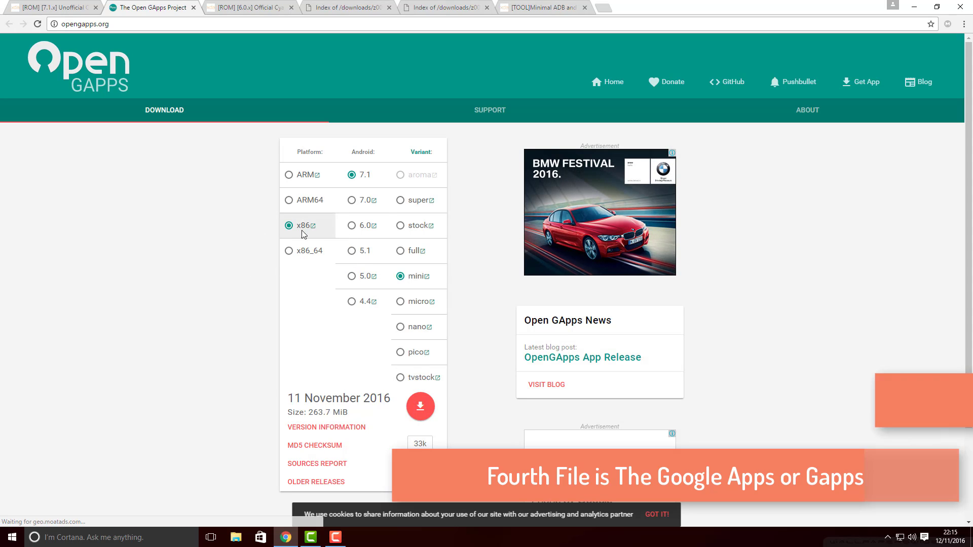
left_click(352, 174)
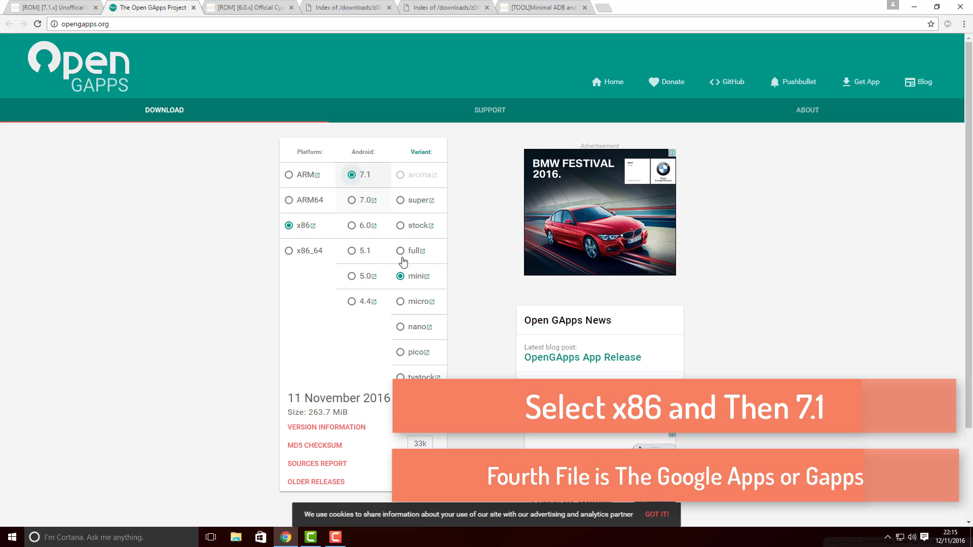
left_click(400, 276)
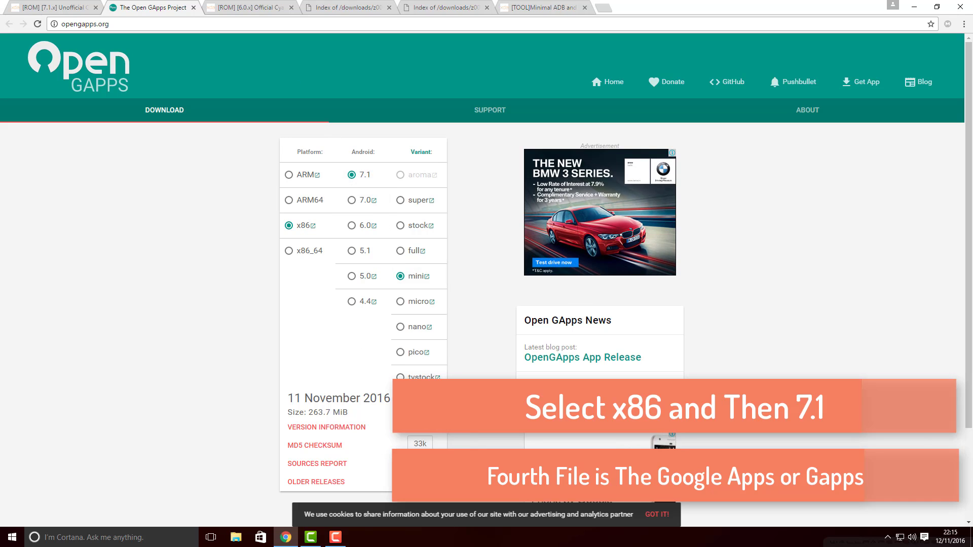
- Find the Version 1.4.1 downloads on the Minimal ADB and Fastboot thread, then minimize Chrome
left_click(556, 6)
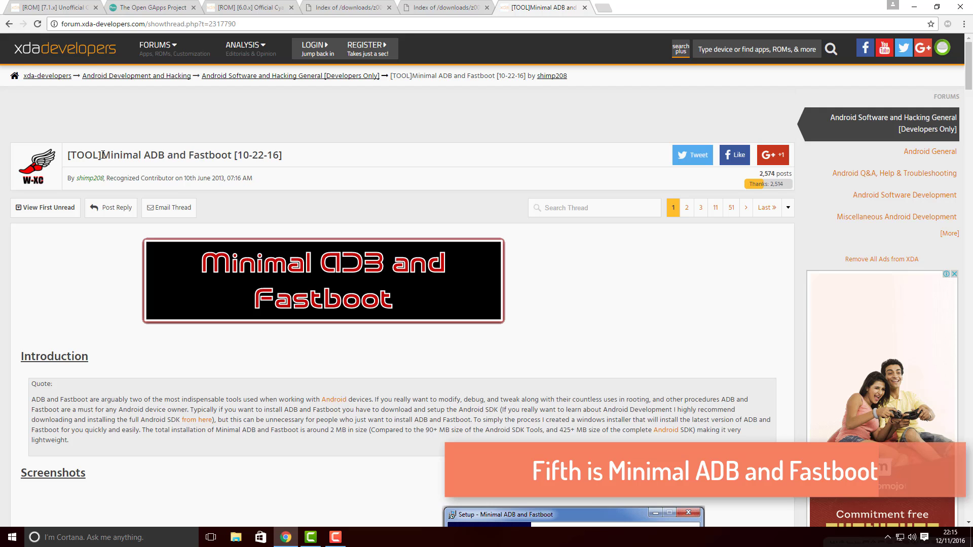
left_click_drag(103, 154, 230, 155)
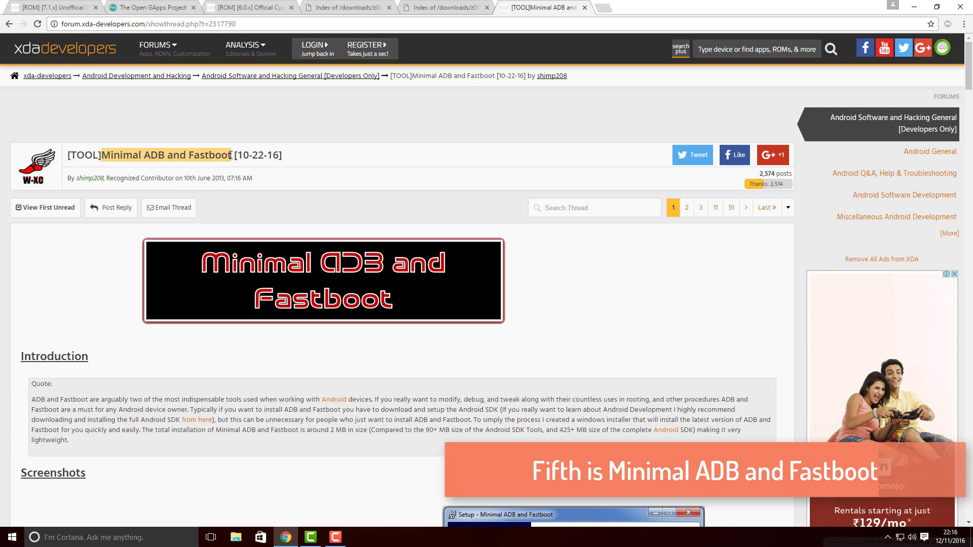
left_click(231, 169)
scroll(232, 181, "down", 10)
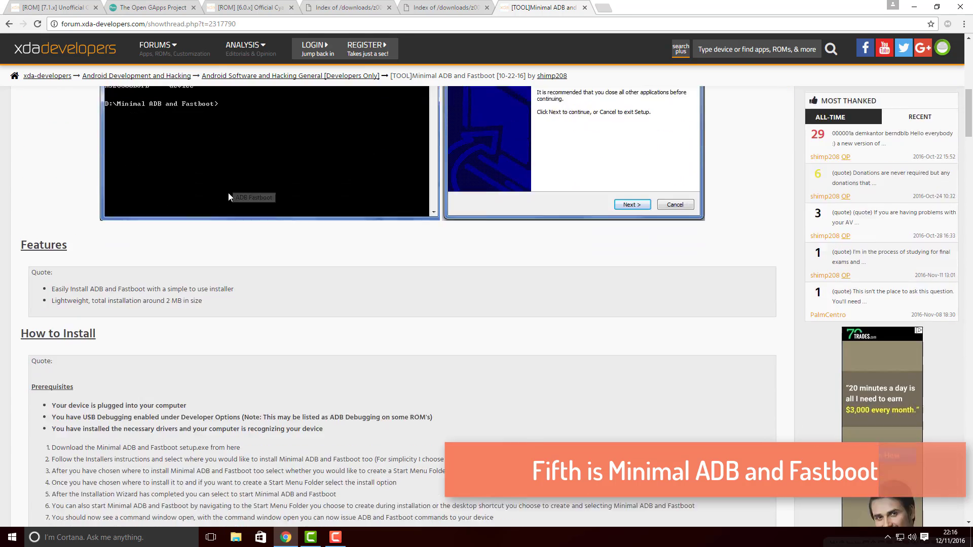
scroll(229, 196, "down", 20)
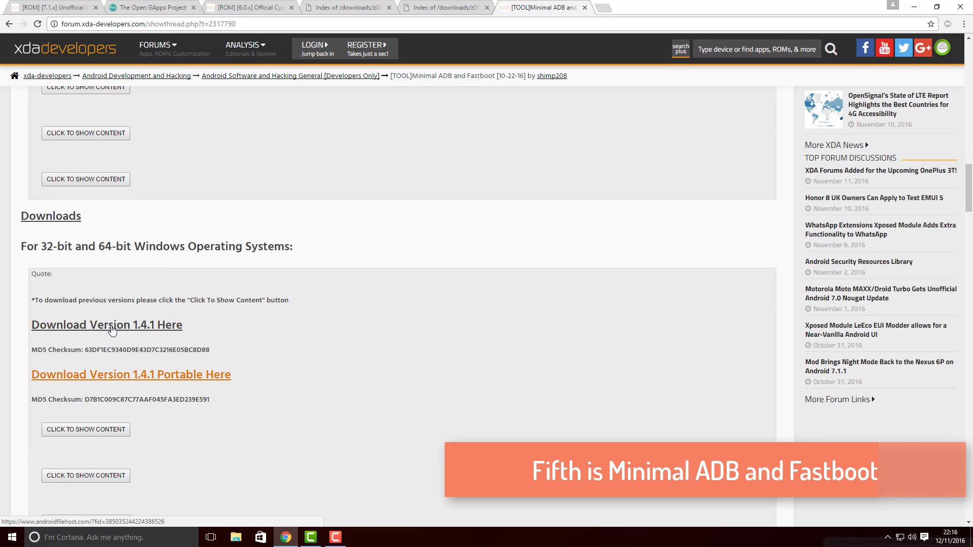
left_click(913, 7)
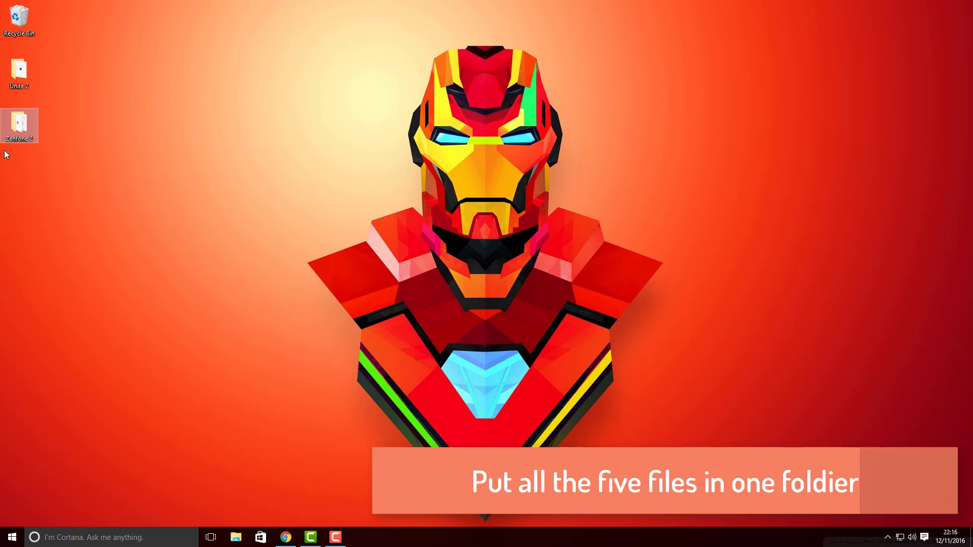
- Open the desktop's Zenfone 2 folder, review its five files, and move the window up-left
double_click(9, 126)
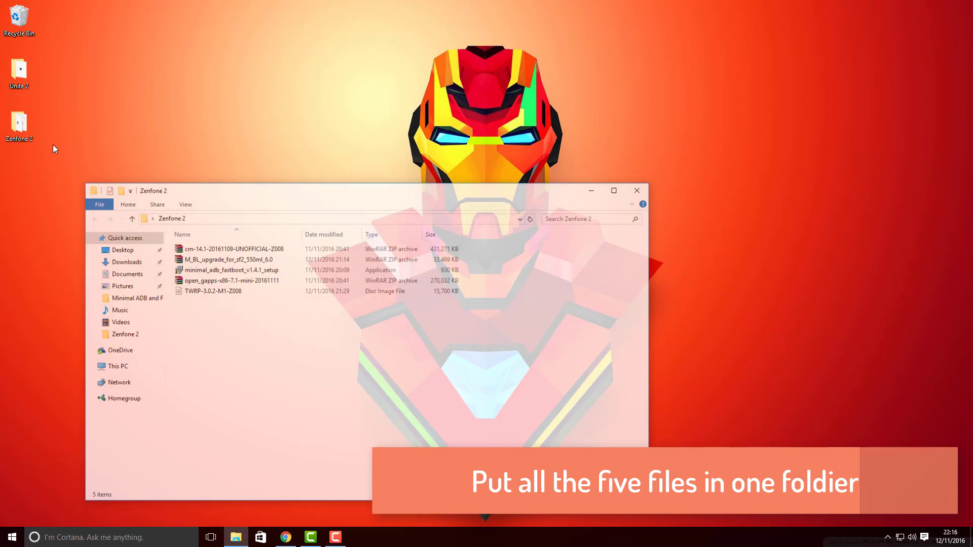
left_click_drag(252, 339, 274, 234)
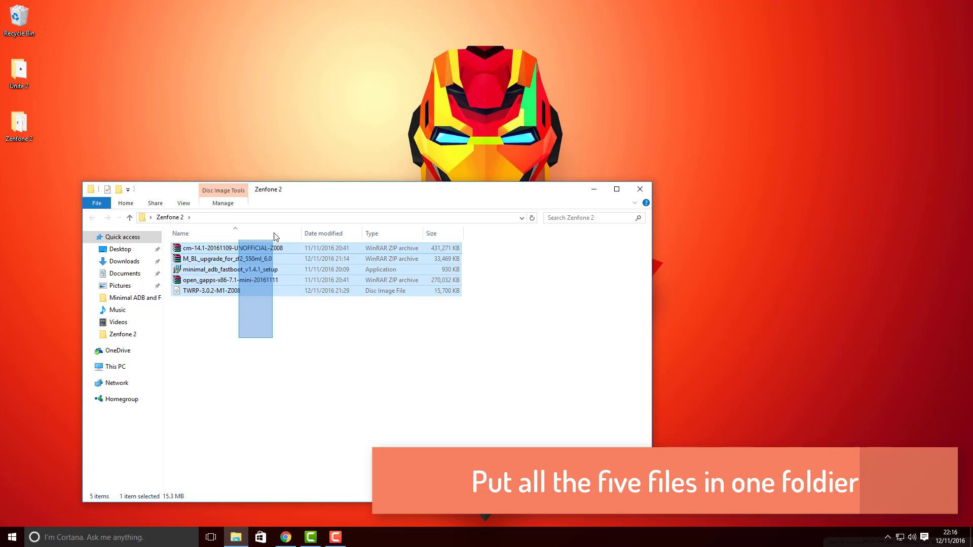
left_click(231, 342)
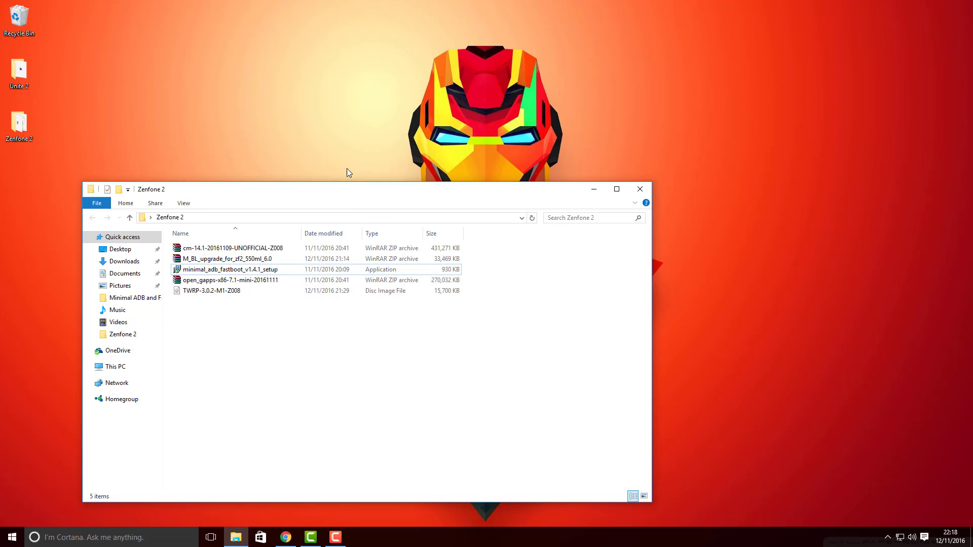
left_click_drag(357, 192, 333, 150)
- Run minimal_adb_fastboot_v1.4.1_setup as administrator
left_click(236, 231)
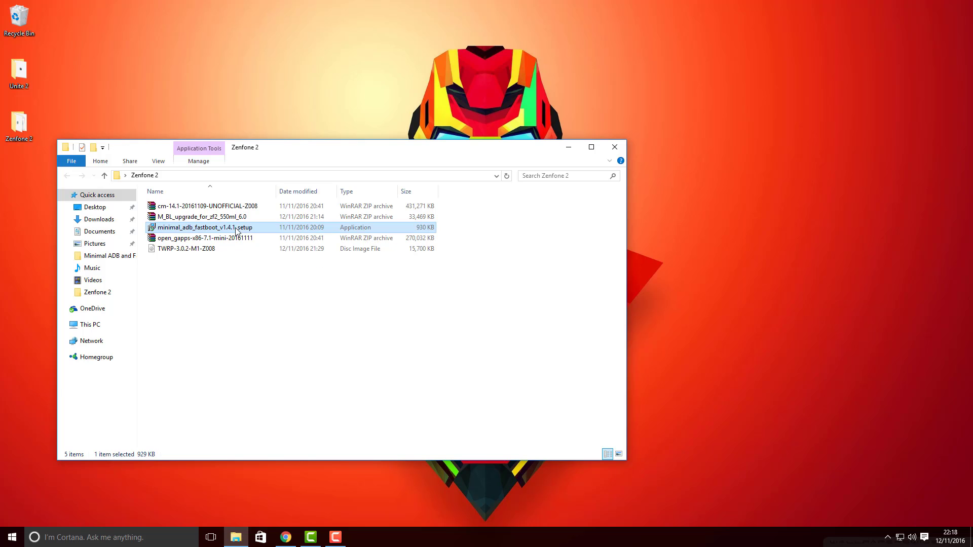
right_click(236, 231)
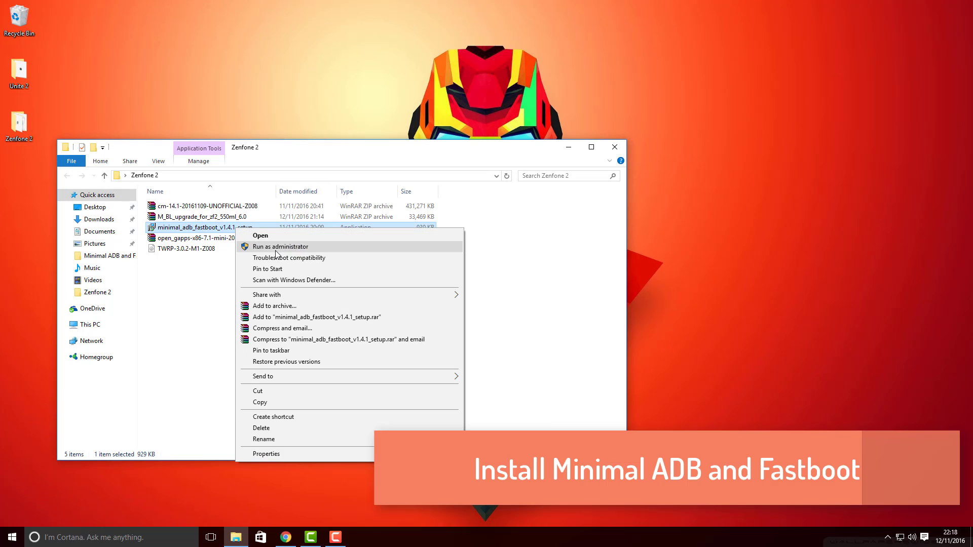
left_click(280, 247)
- Install into the existing C:\Program Files (x86)\Minimal ADB and Fastboot folder, with launch-after-setup unchecked
left_click(539, 353)
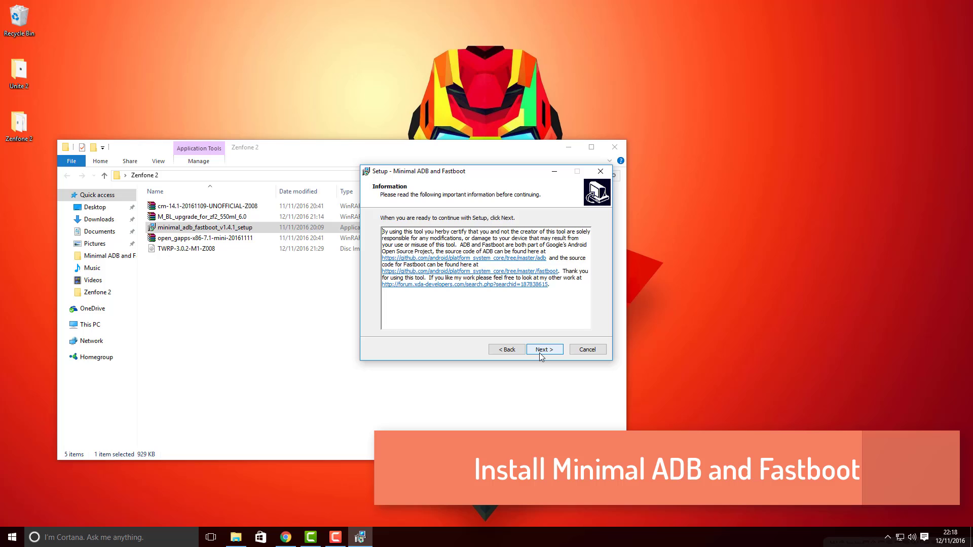
left_click(539, 352)
left_click(539, 352)
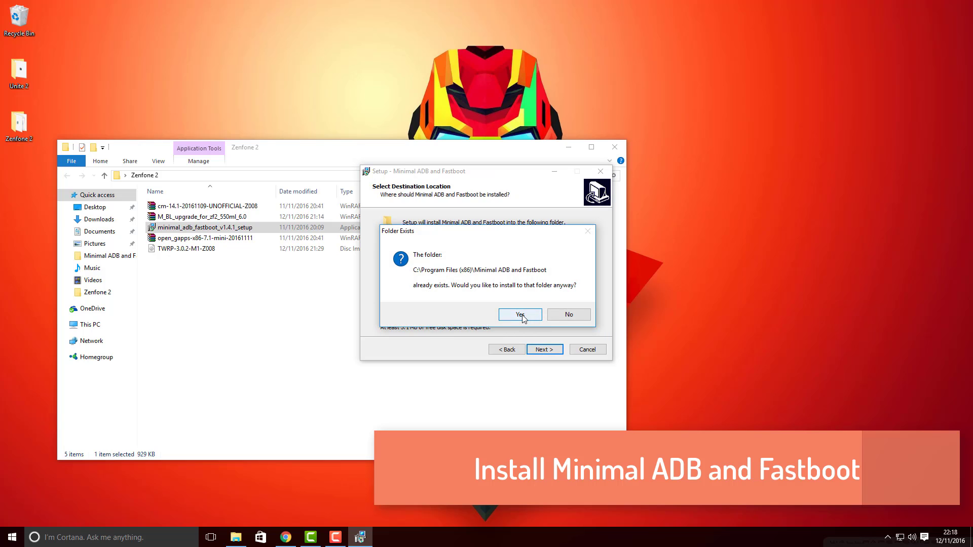
left_click(522, 316)
left_click(546, 350)
left_click(546, 348)
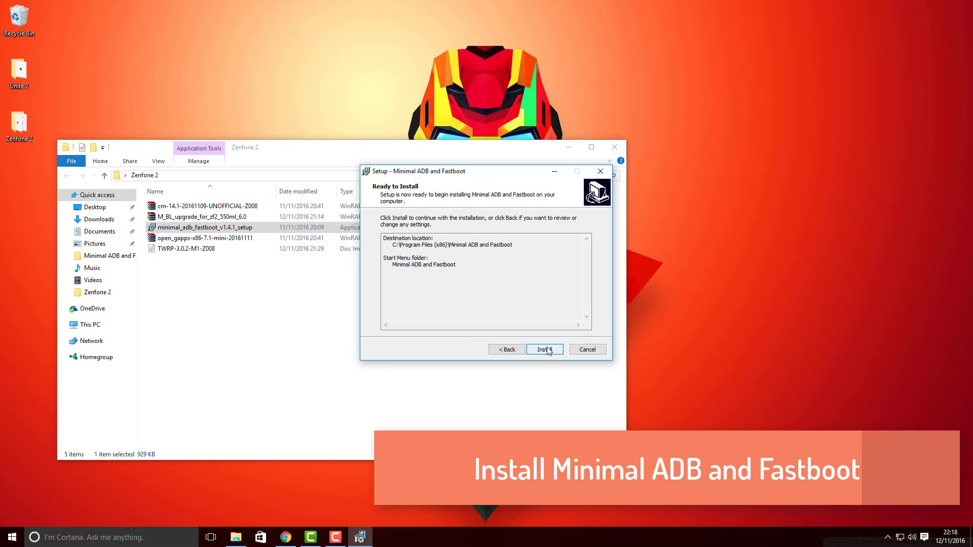
left_click(546, 347)
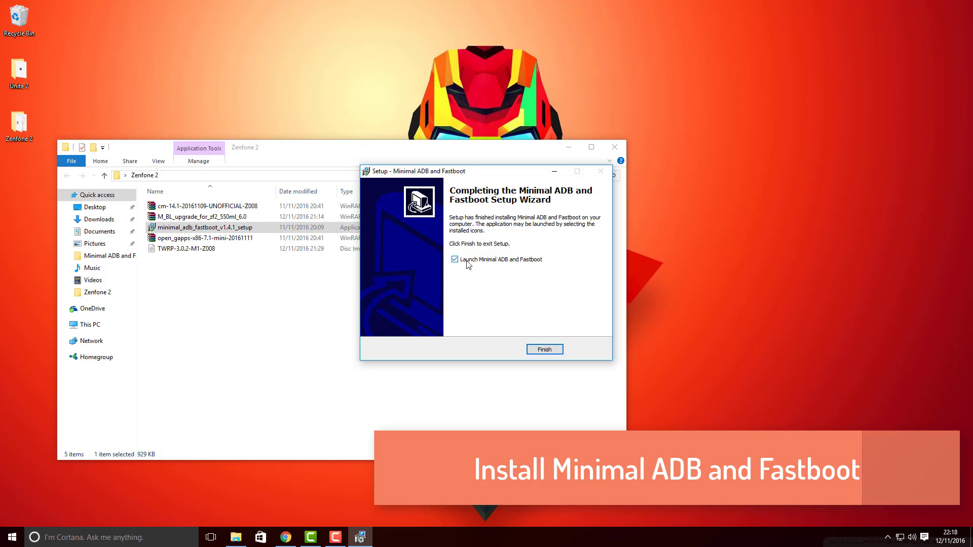
left_click(454, 260)
left_click(543, 349)
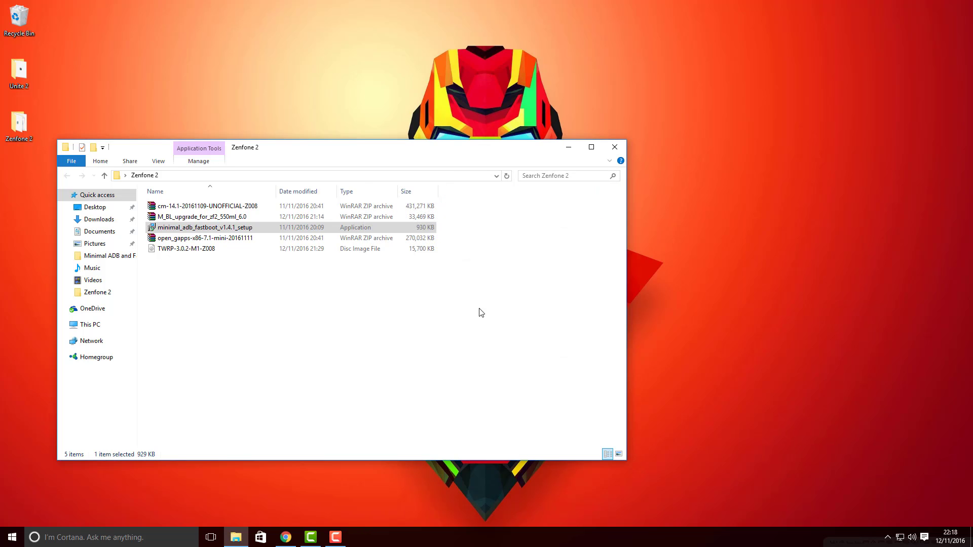
left_click(458, 302)
left_click_drag(329, 151, 633, 144)
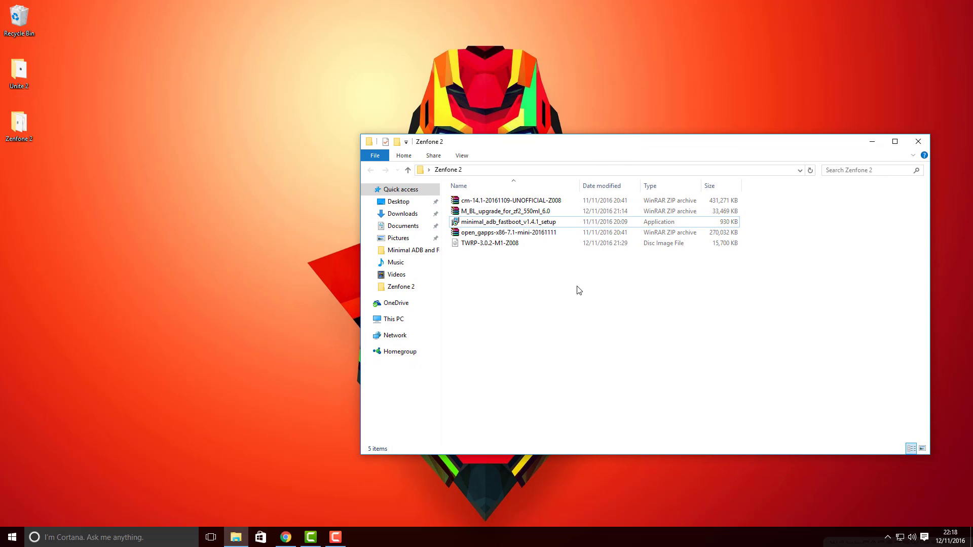